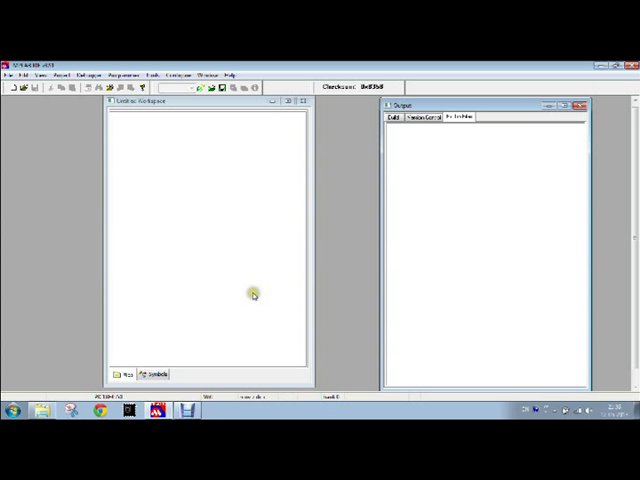
- Launch the Project Wizard and choose a PIC18F-series device as the target
left_click(351, 257)
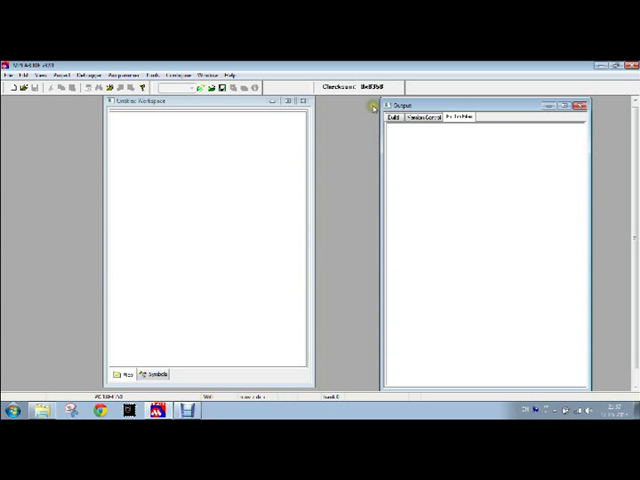
left_click(60, 75)
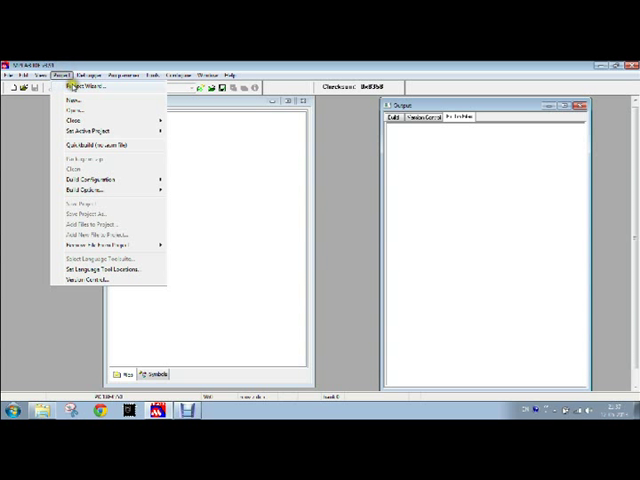
left_click(73, 88)
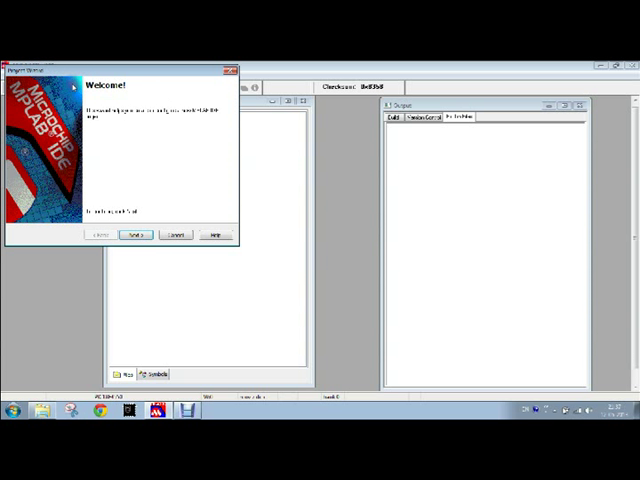
left_click(136, 234)
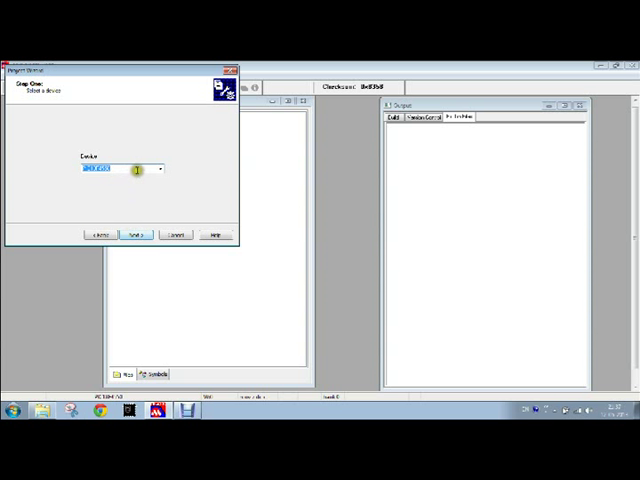
left_click(160, 171)
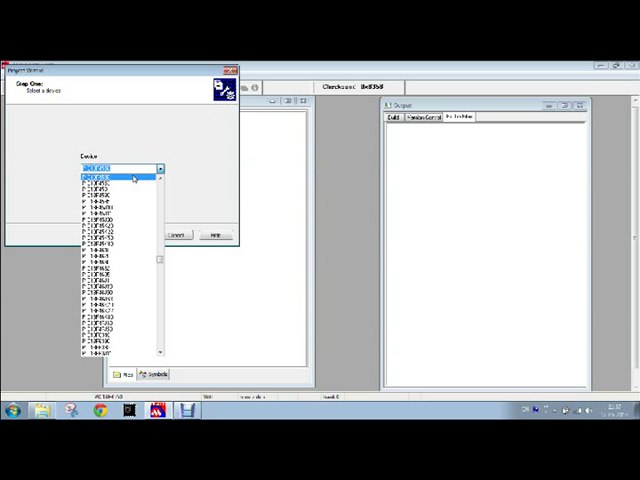
left_click(134, 178)
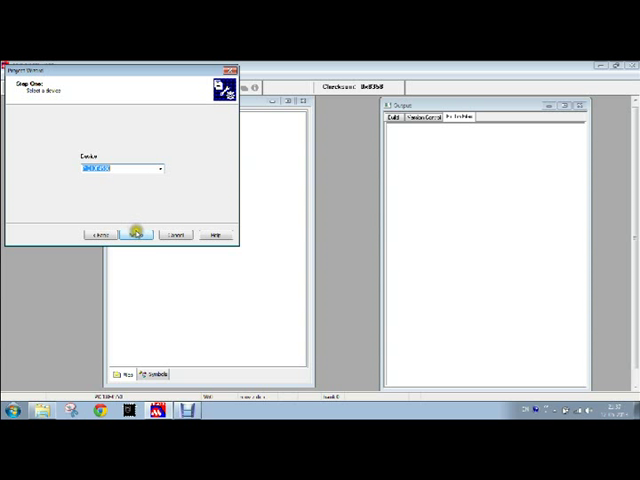
left_click(137, 234)
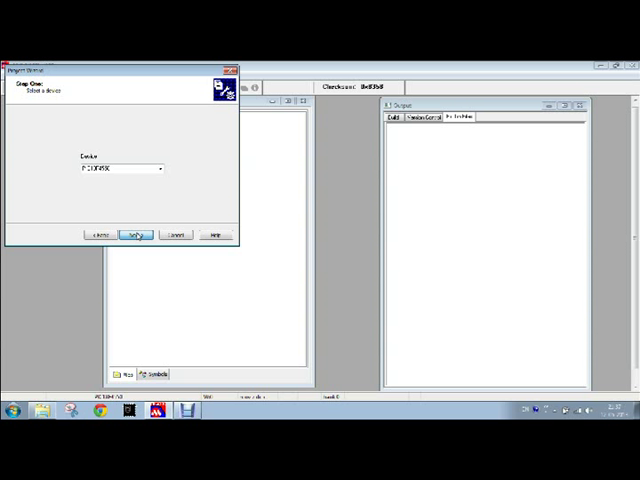
- Choose the active language toolsuite in wizard Step Two
left_click(138, 234)
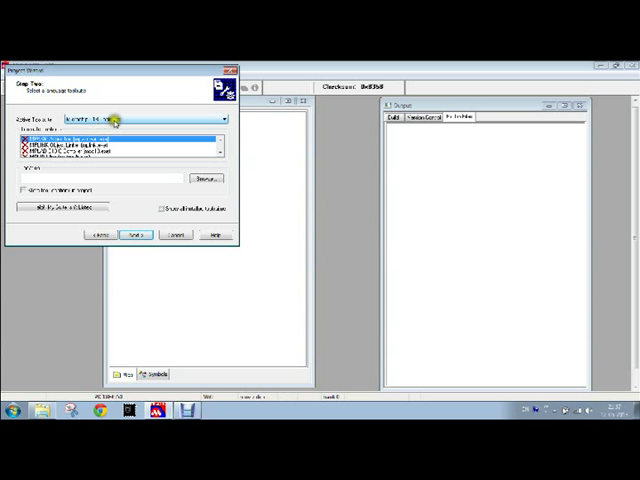
left_click(124, 119)
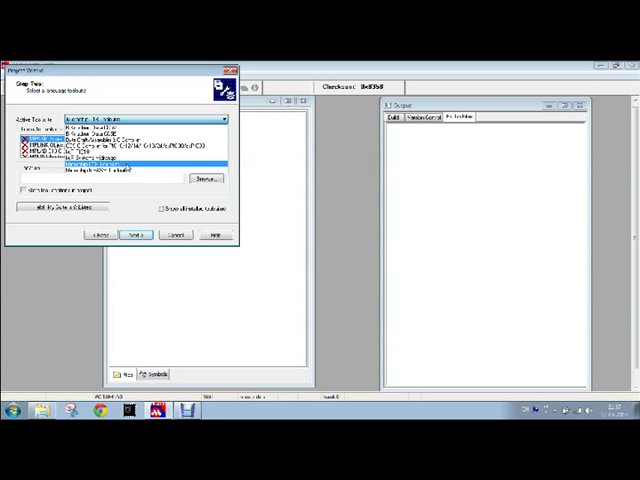
left_click(126, 164)
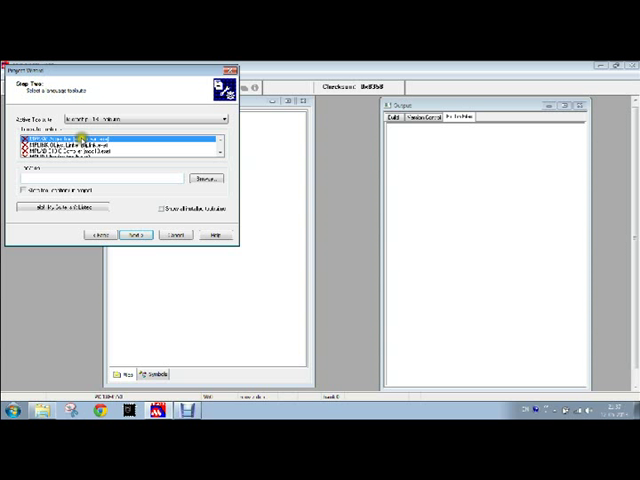
- Set the assembler entry to VPASMWIN from the mpasm folder
left_click(196, 178)
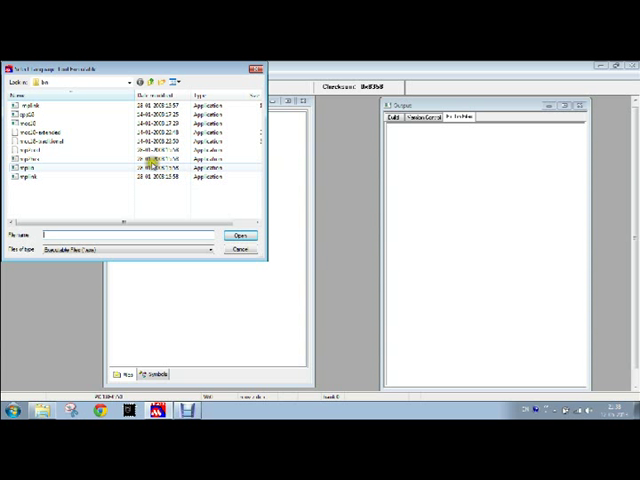
left_click(150, 81)
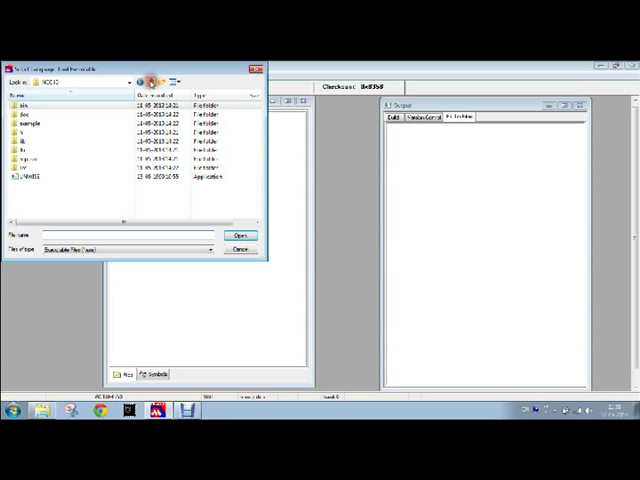
double_click(89, 159)
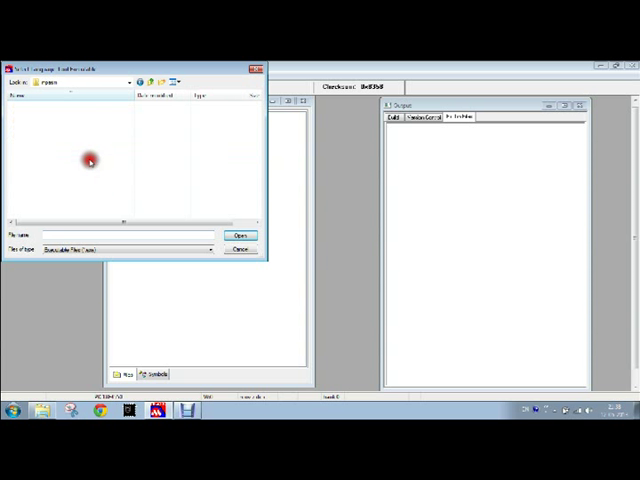
left_click(118, 115)
left_click(240, 235)
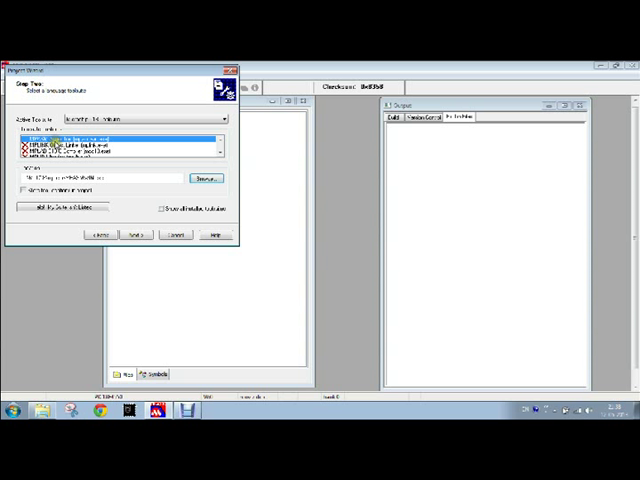
left_click(61, 146)
- Set the MPLINK linker entry to mplink from the MCC18 bin folder
left_click(203, 179)
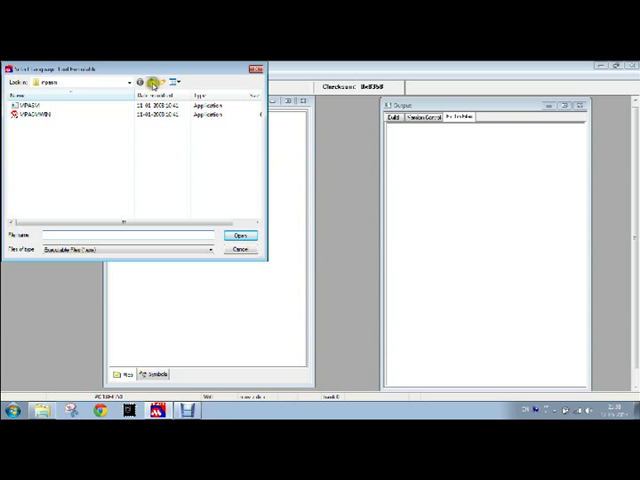
left_click(150, 82)
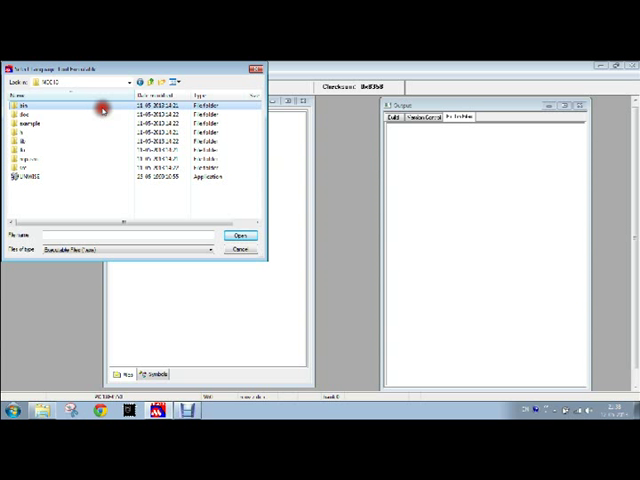
double_click(107, 105)
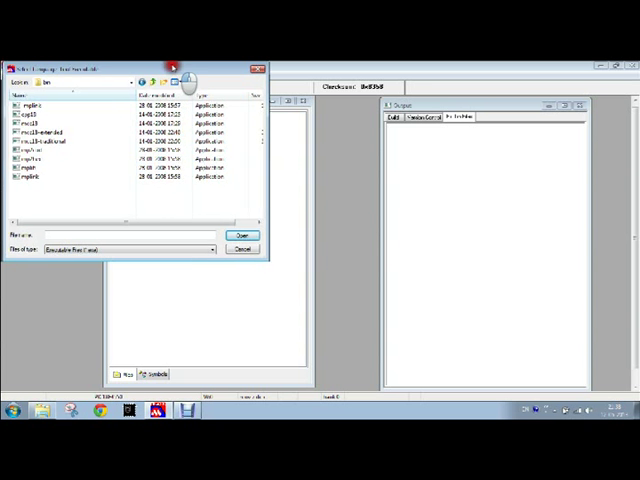
left_click_drag(172, 66, 357, 79)
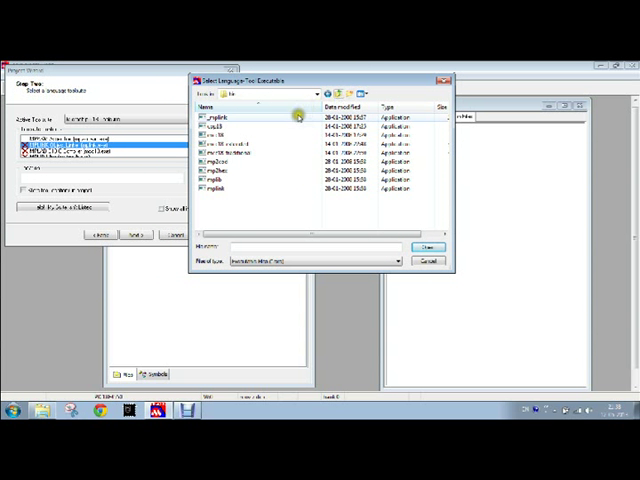
left_click(250, 188)
left_click(437, 245)
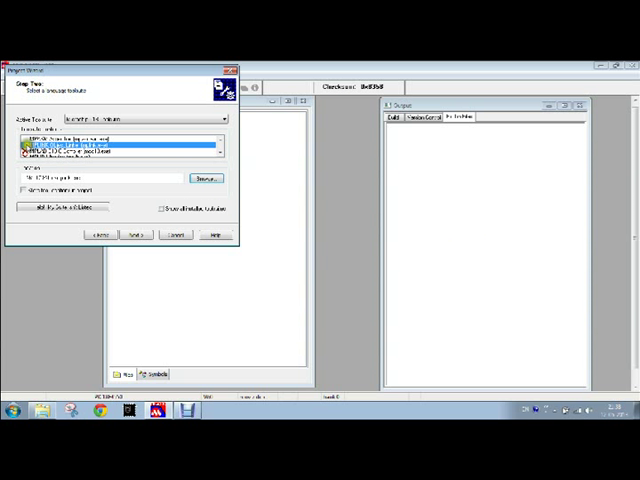
- Point the C compiler toolsuite entry to its compiler executable
left_click(28, 151)
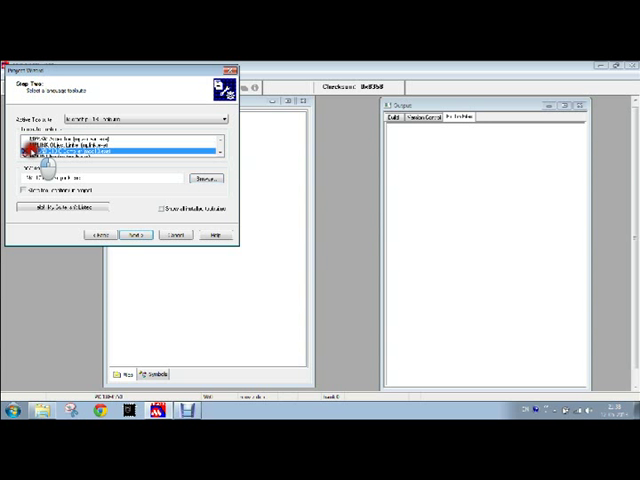
left_click(212, 179)
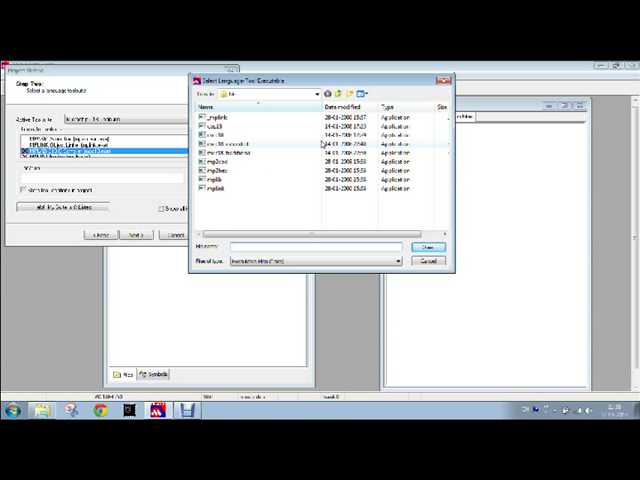
left_click(280, 135)
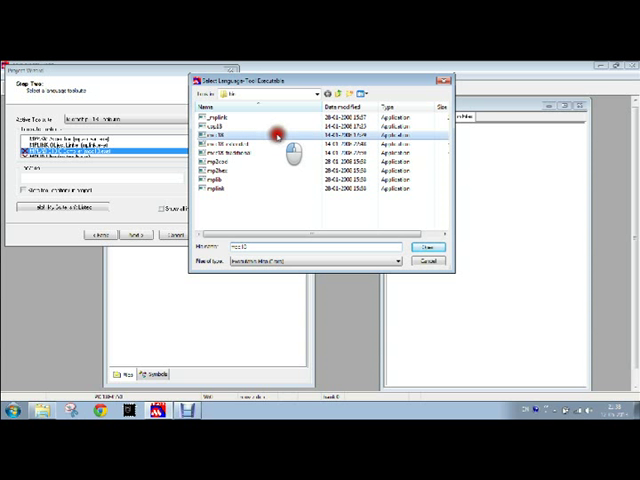
left_click(434, 246)
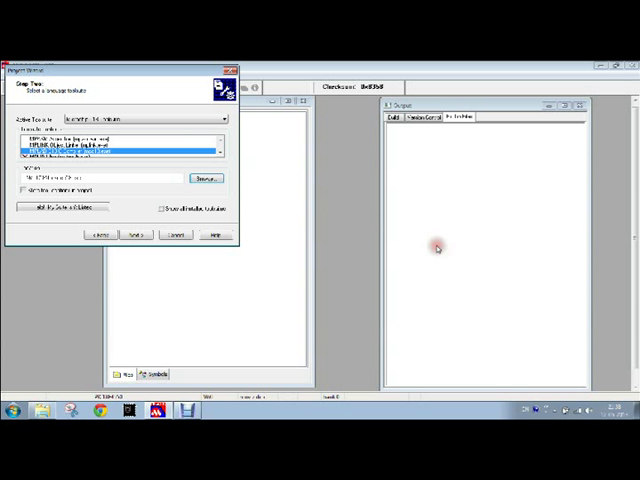
- Set the librarian to mplib and store tool locations in the project
left_click(131, 154)
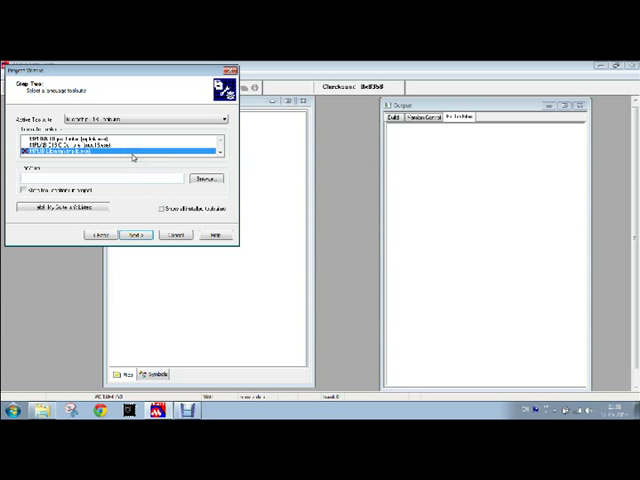
left_click(205, 180)
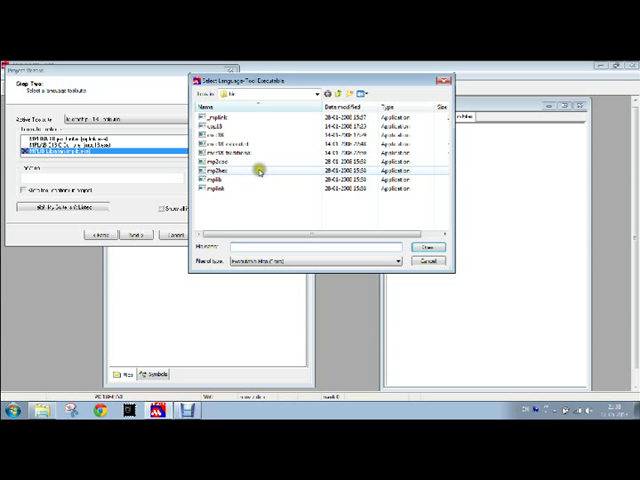
left_click(262, 179)
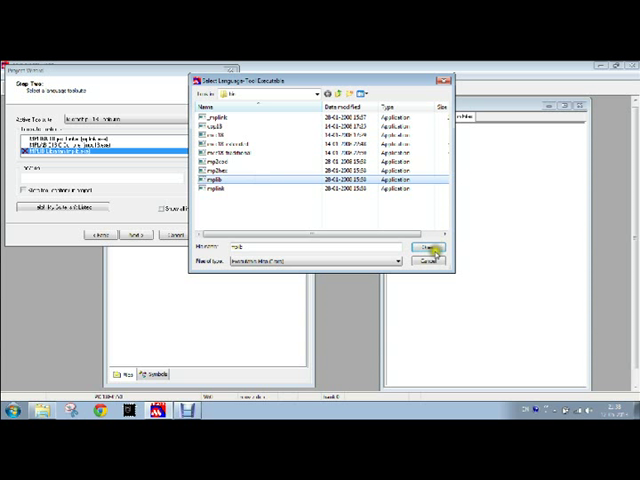
left_click(428, 248)
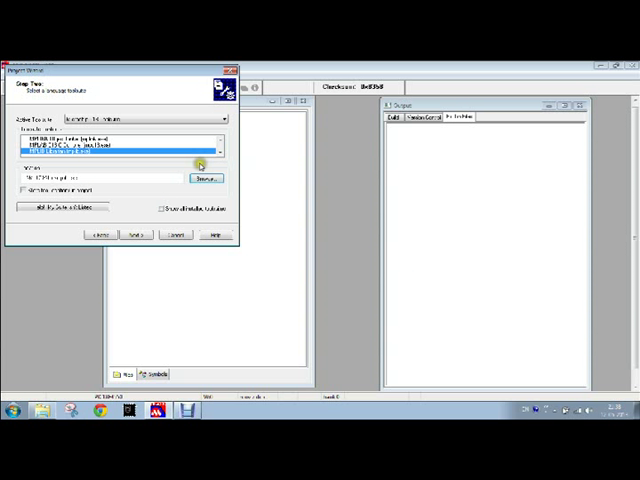
scroll(219, 140, "down", 1)
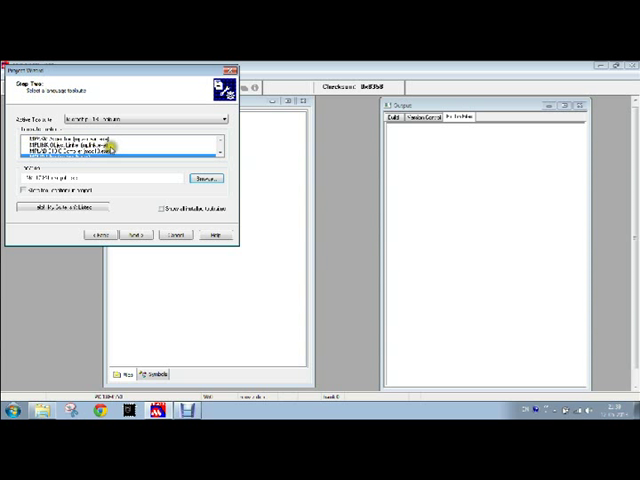
left_click(24, 189)
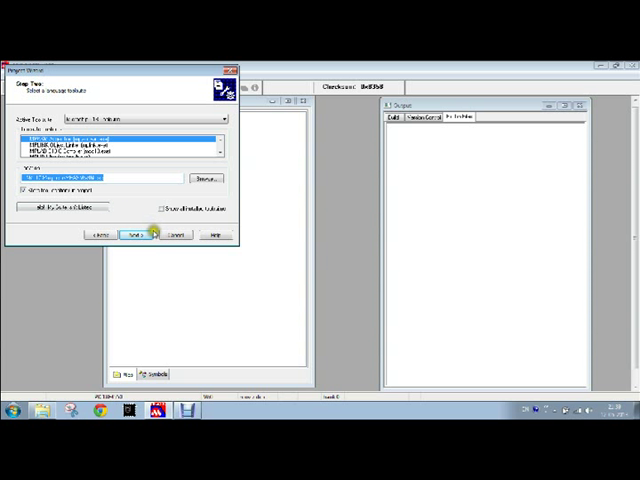
left_click(147, 233)
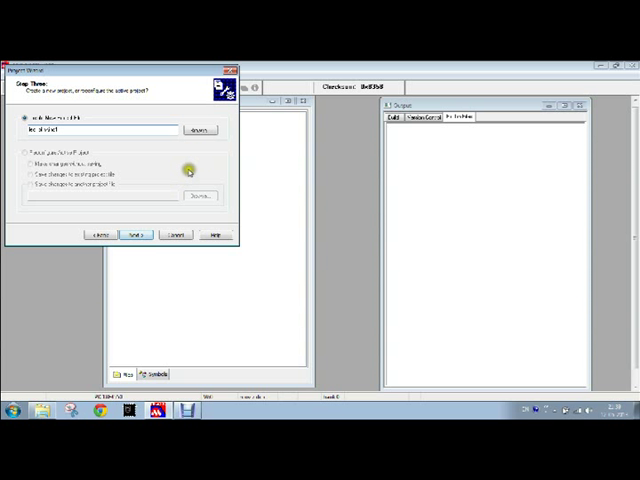
left_click(204, 131)
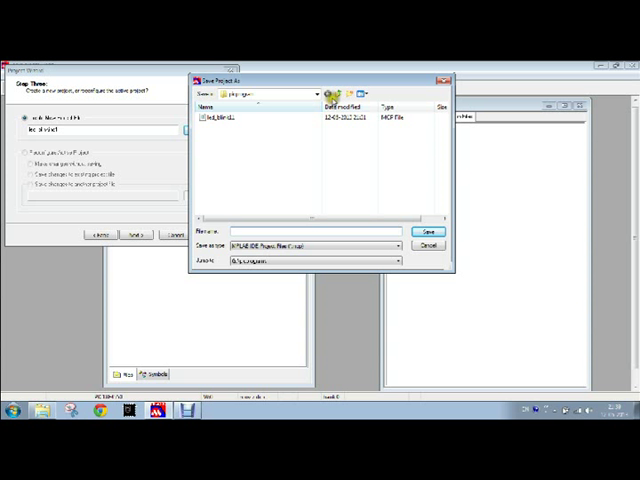
- Save the new project file under a new name in programs_of_pic\sss
left_click(338, 94)
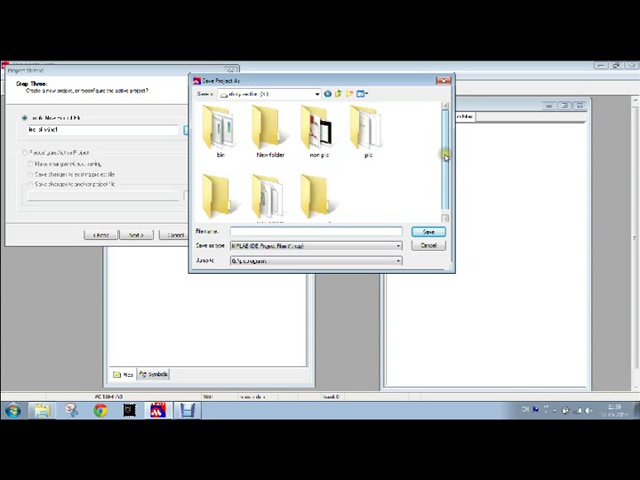
left_click_drag(444, 153, 443, 168)
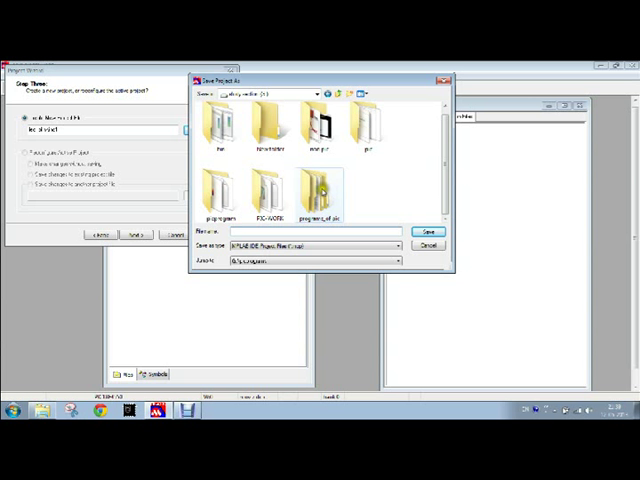
double_click(316, 195)
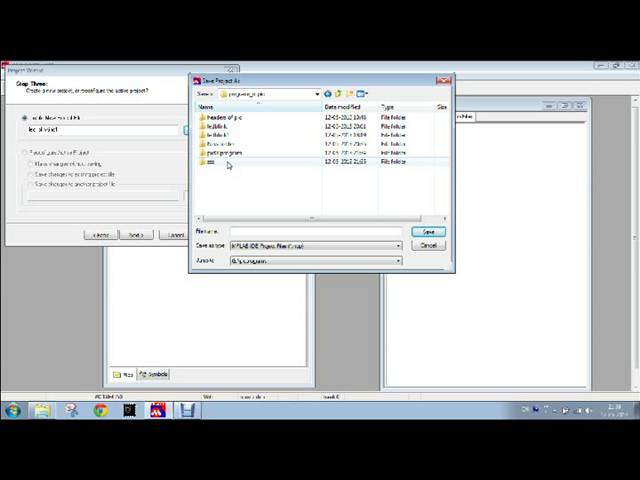
double_click(224, 162)
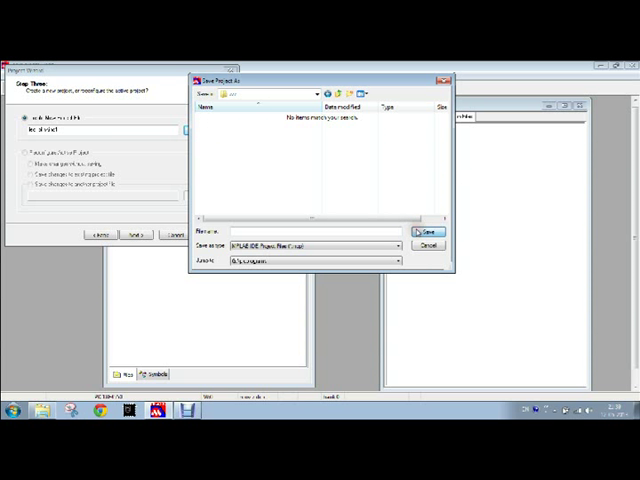
left_click(353, 230)
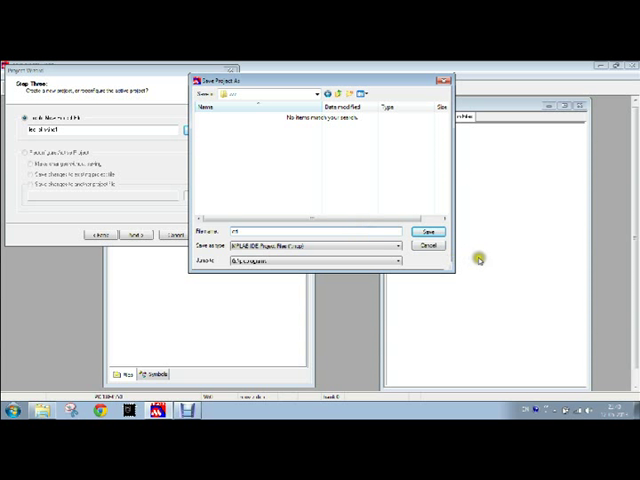
left_click(439, 231)
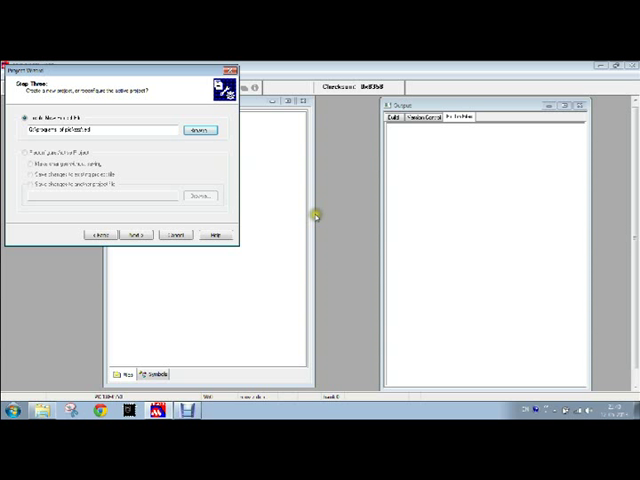
left_click(137, 236)
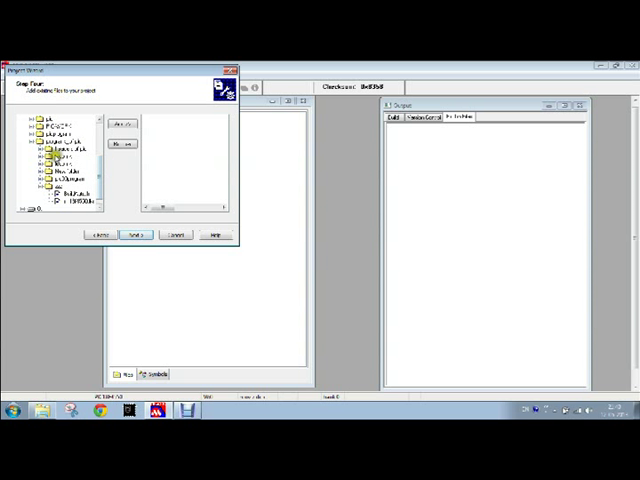
- Skip adding files and finish the wizard from the Summary page
left_click(137, 234)
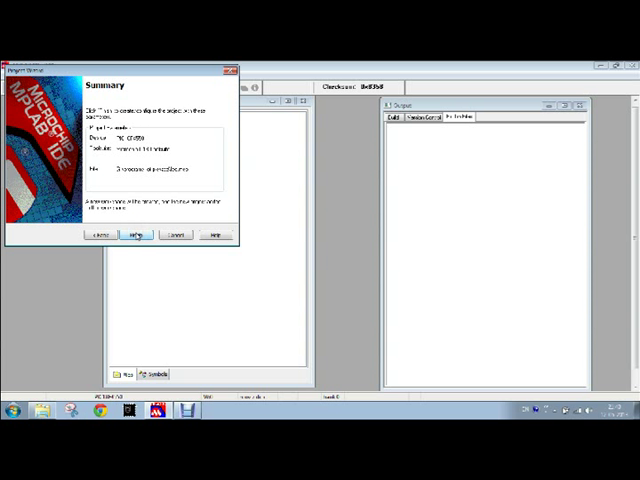
left_click(137, 235)
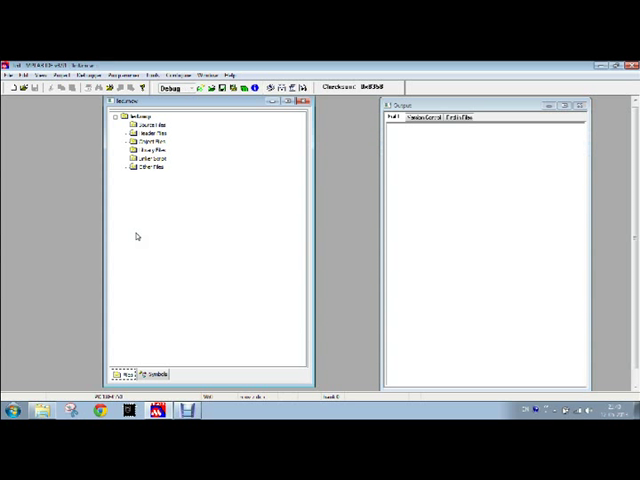
left_click(285, 190)
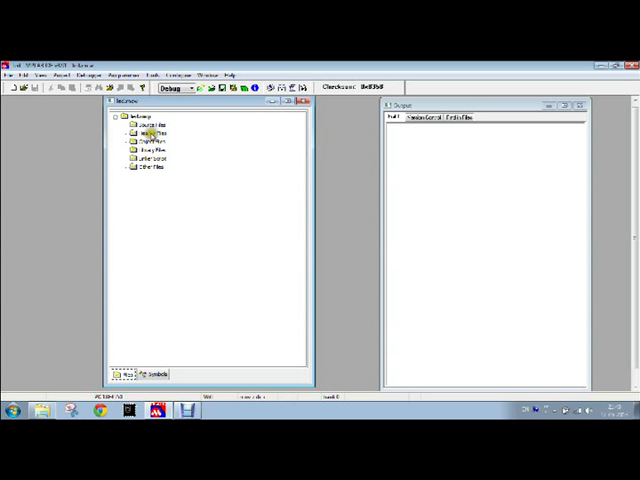
- Add the BuildAuto file to the project's Header Files folder
left_click(150, 134)
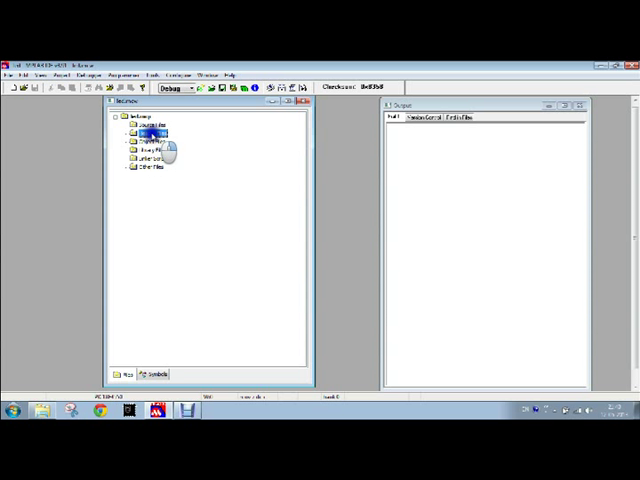
right_click(158, 137)
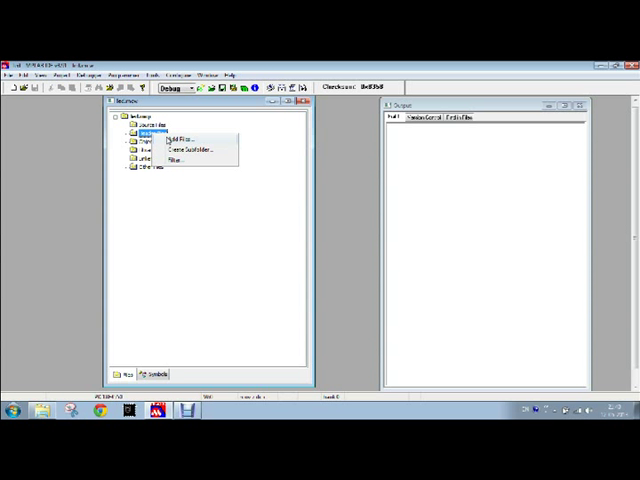
left_click(170, 138)
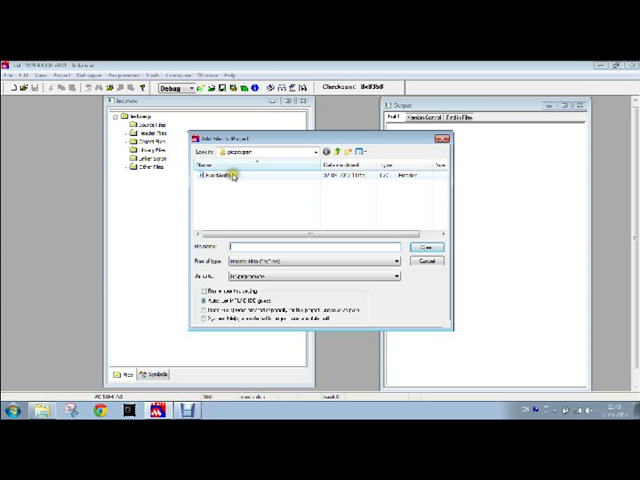
left_click(232, 175)
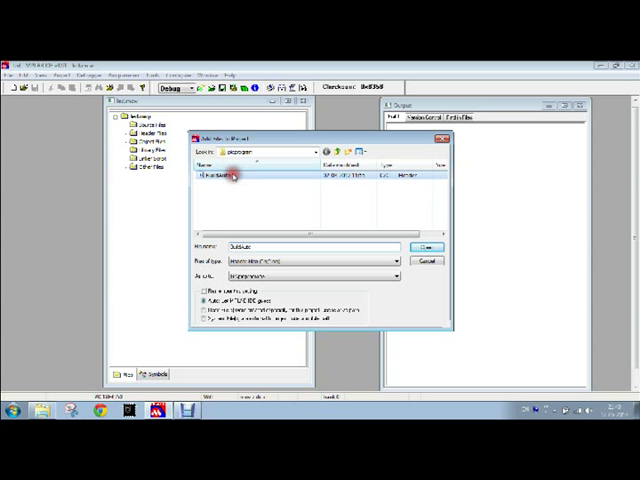
left_click(417, 248)
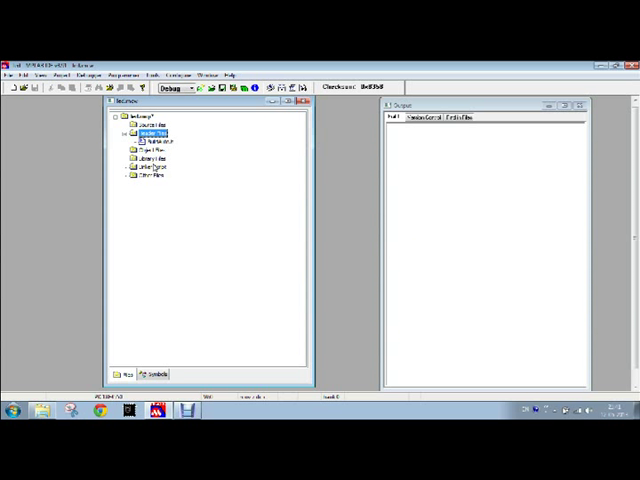
- Add the linker script file to the Linker Script folder
right_click(153, 167)
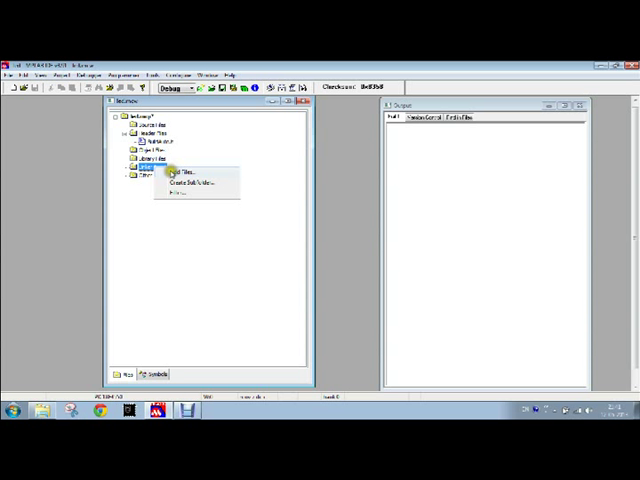
left_click(172, 172)
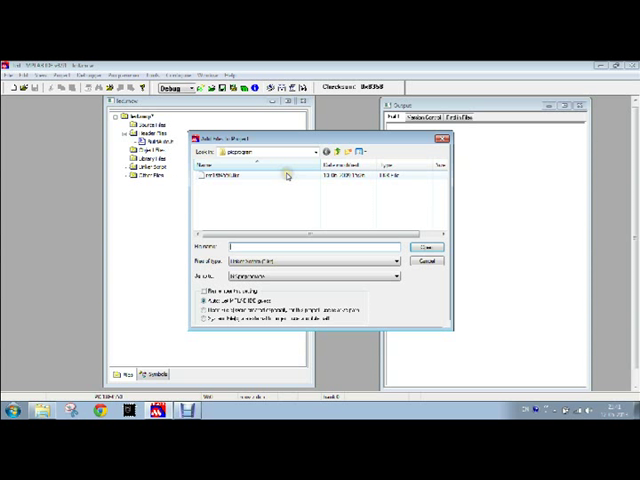
left_click(287, 175)
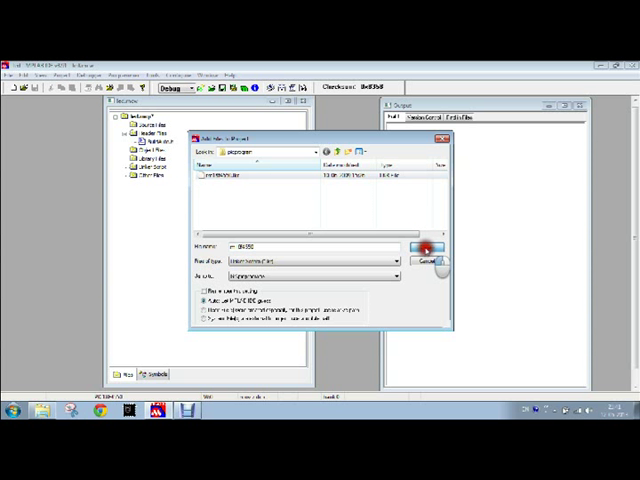
left_click(425, 249)
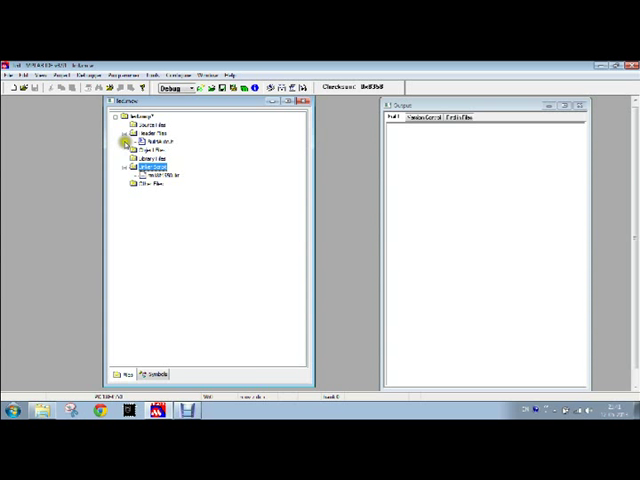
left_click_drag(200, 103, 169, 107)
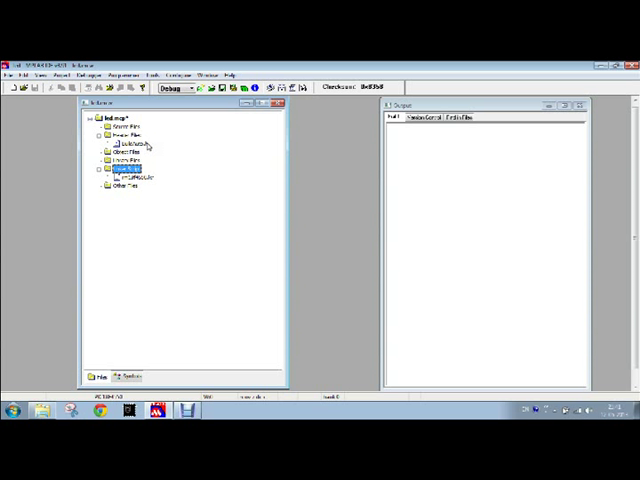
- Create a new Untitled file and tile the windows vertically
left_click(14, 88)
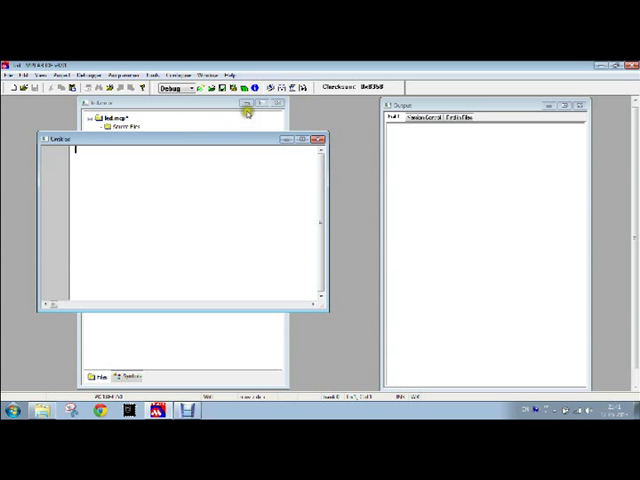
left_click(204, 75)
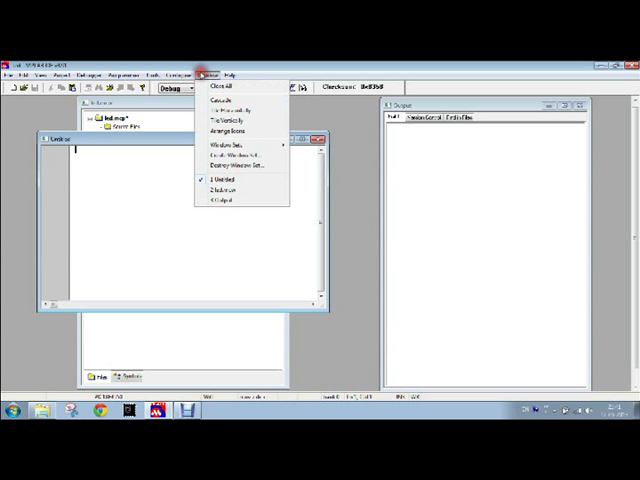
left_click(221, 120)
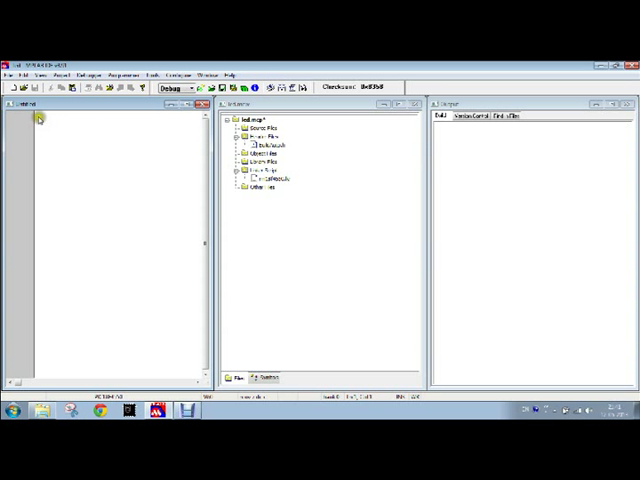
right_click(40, 117)
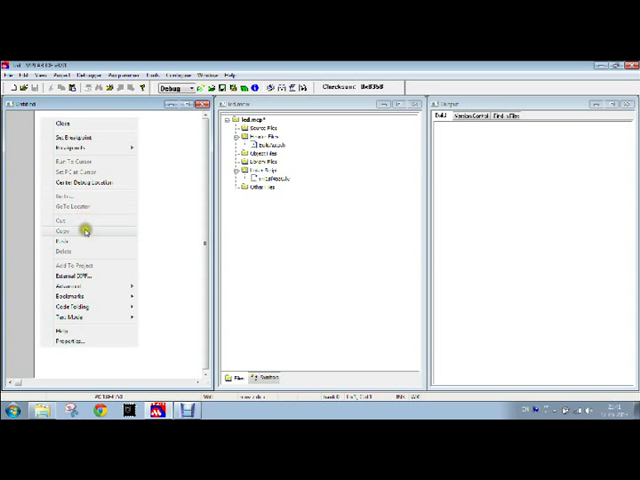
- Paste the copied LED blinking C program into the Untitled editor
left_click(86, 243)
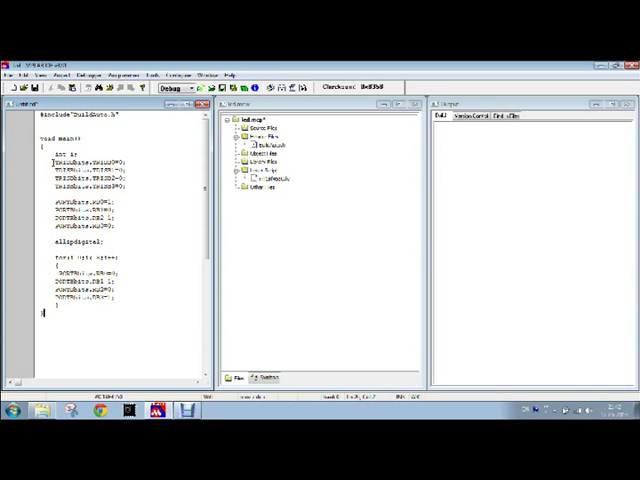
left_click(54, 162)
left_click_drag(57, 162, 86, 161)
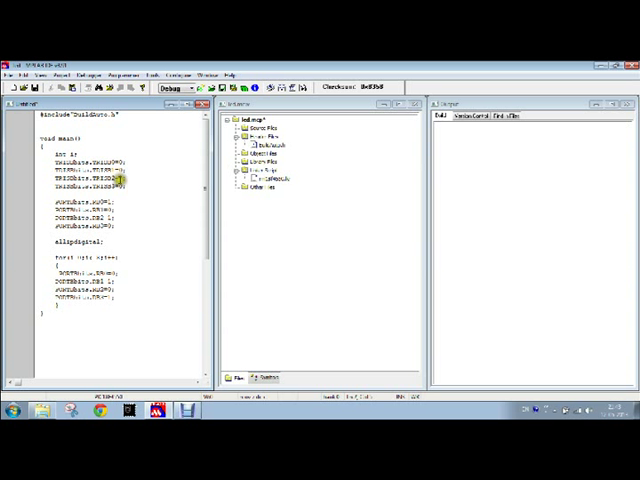
left_click(119, 163)
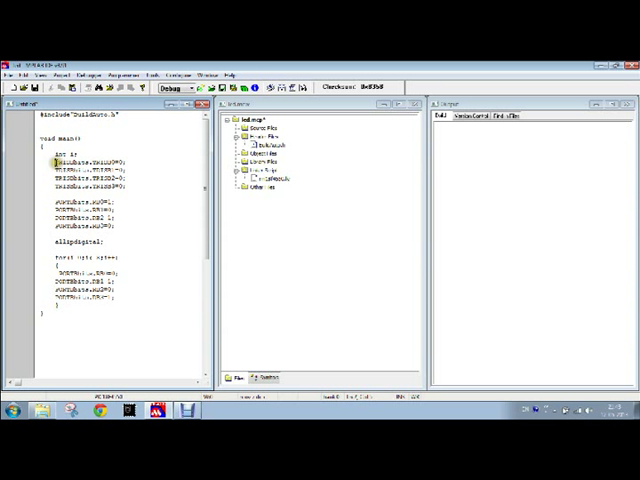
left_click(56, 162)
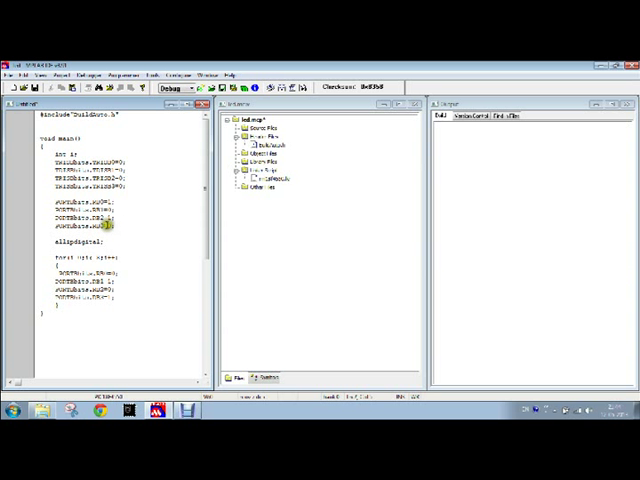
left_click(111, 225)
left_click(111, 214)
left_click(54, 241)
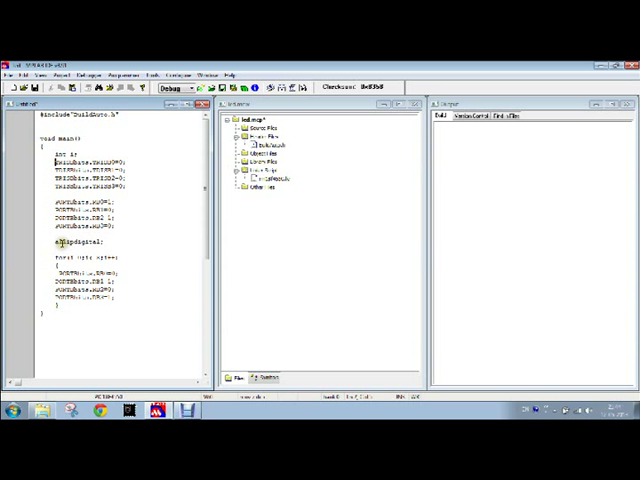
left_click(87, 241)
left_click(102, 241)
left_click(64, 257)
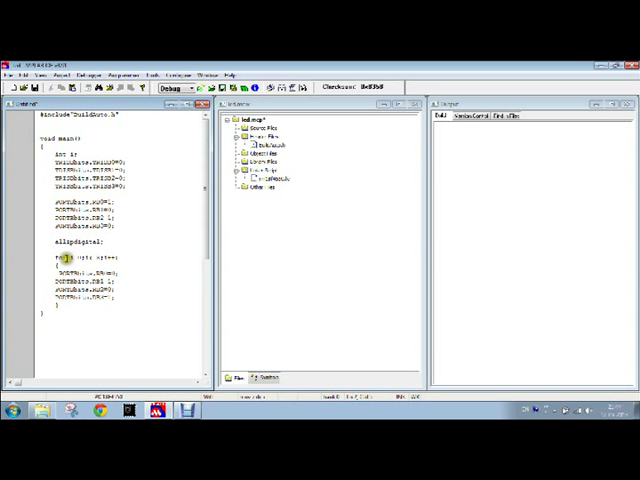
left_click(102, 250)
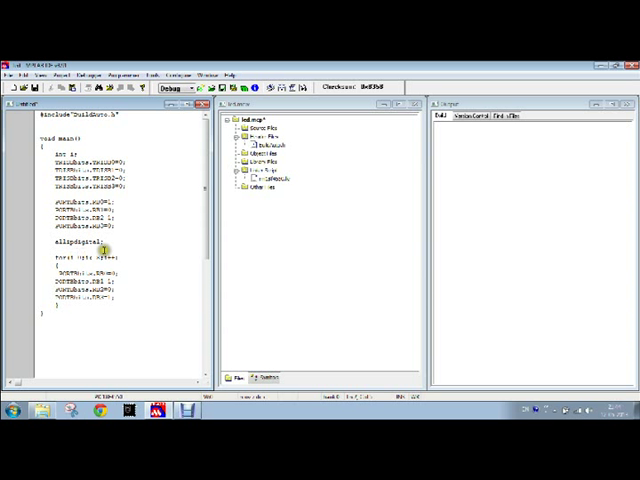
left_click(86, 257)
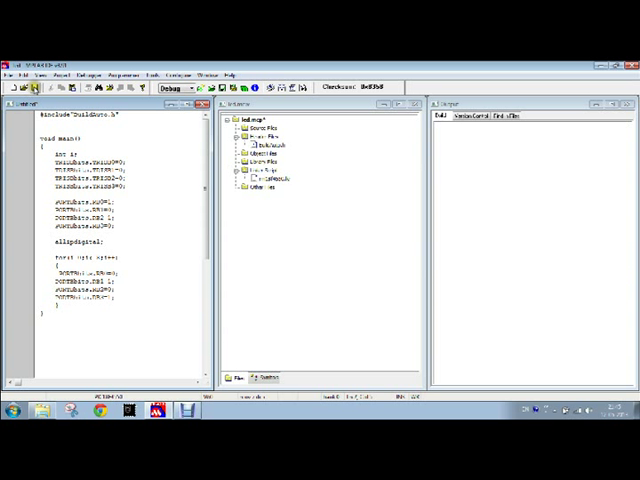
- Save the editor's LED blinking code under a .c file name
left_click(33, 87)
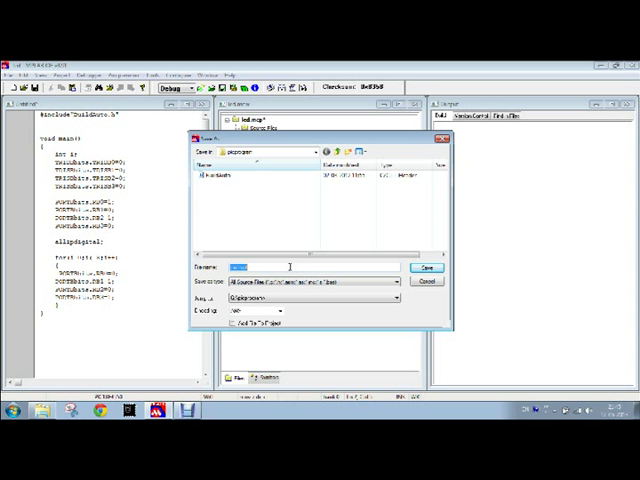
type("led")
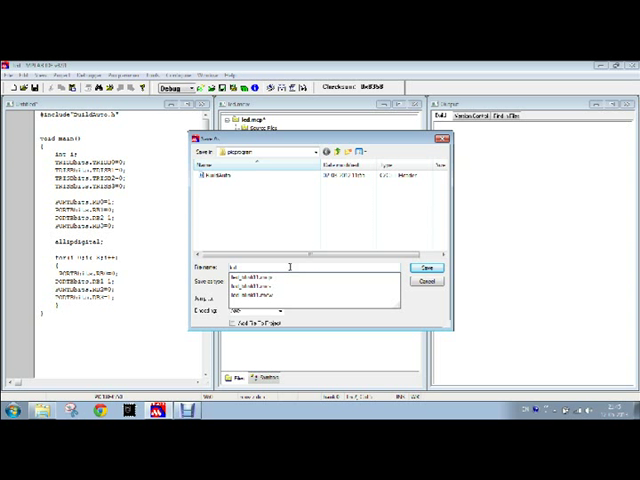
type(".c")
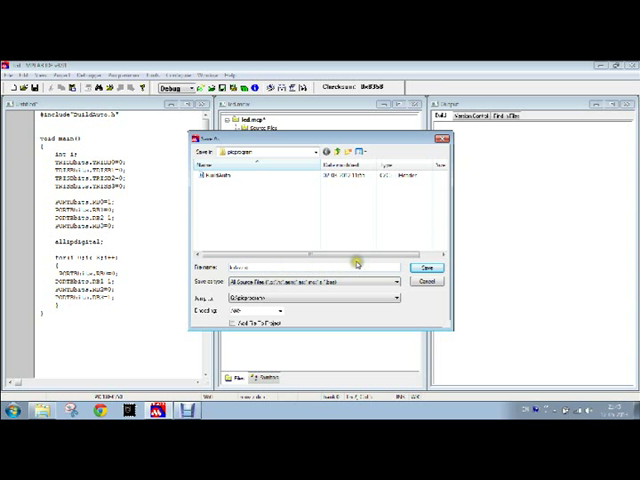
left_click(426, 268)
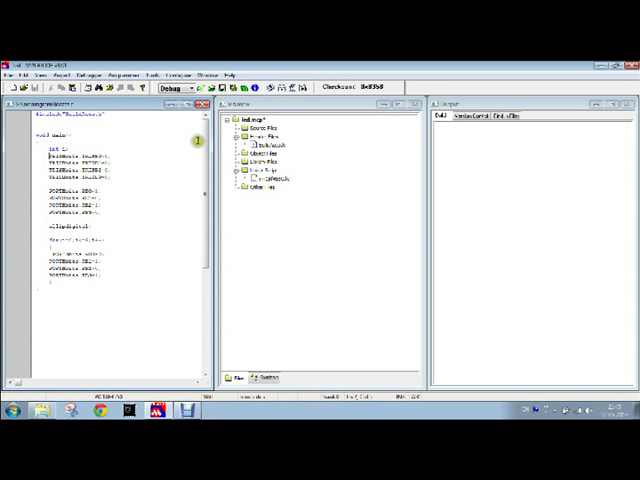
- Add the saved LED blinking .c file under the project's Source Files folder
left_click(258, 128)
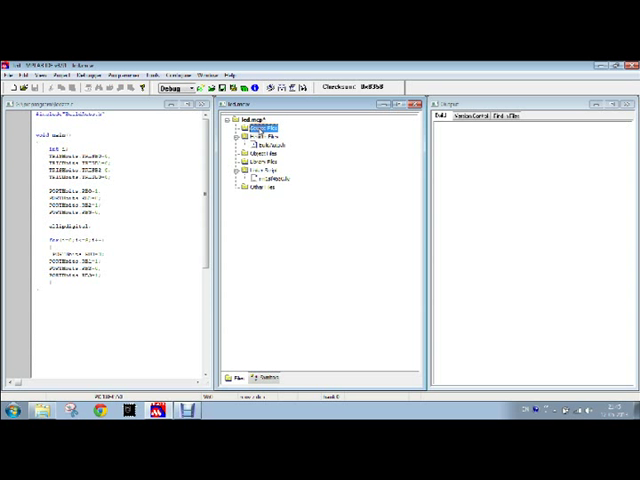
right_click(265, 130)
left_click(280, 133)
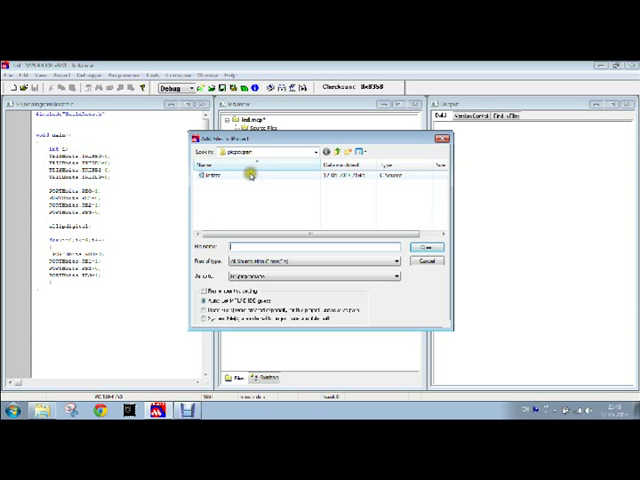
left_click(250, 174)
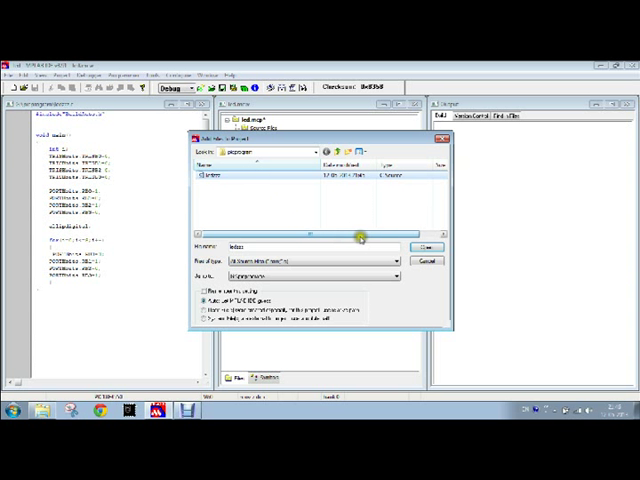
left_click(424, 248)
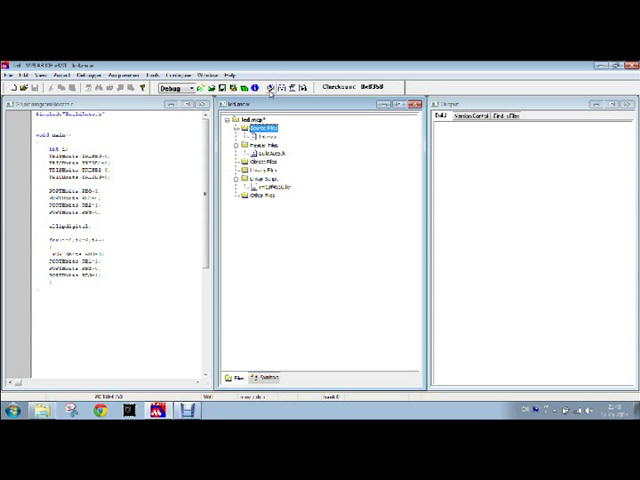
left_click(129, 177)
- Run Build All on the LED blinking project and watch the build output
left_click(270, 87)
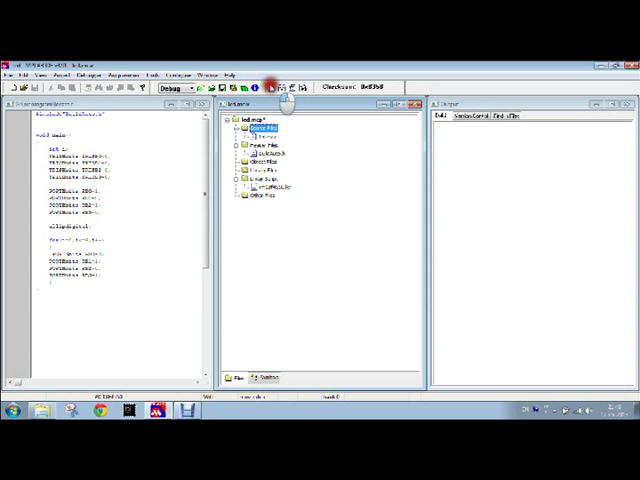
left_click(270, 87)
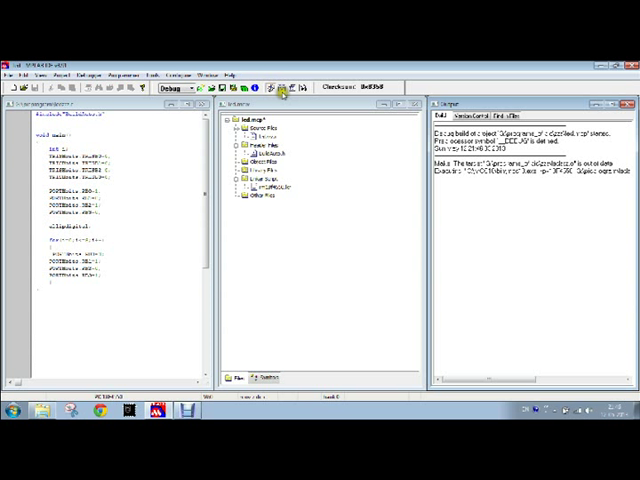